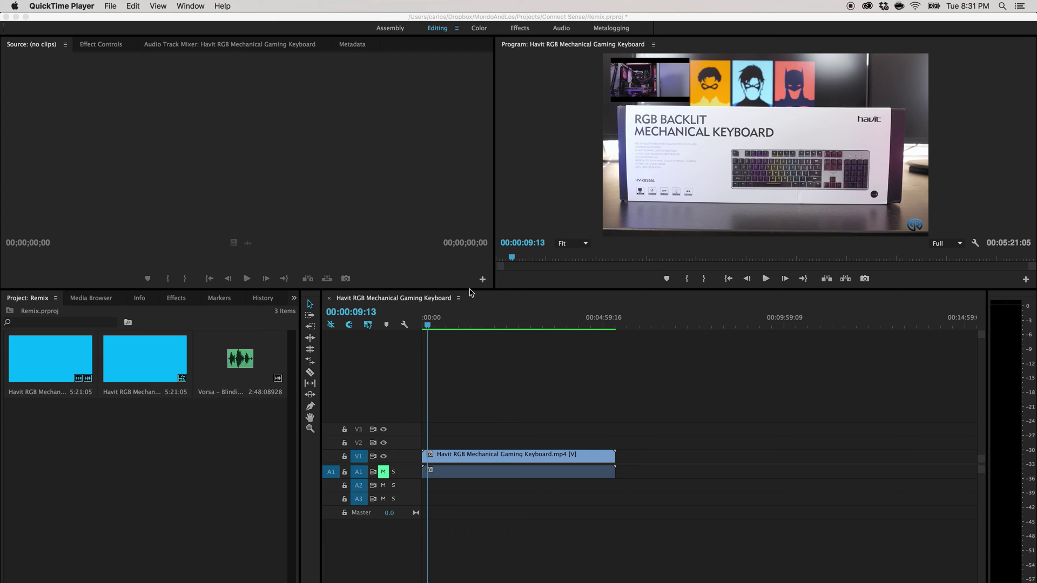
# Step: Place the Vorsa song on audio track 2 under the keyboard video and expand the track
pyautogui.click(218, 445)
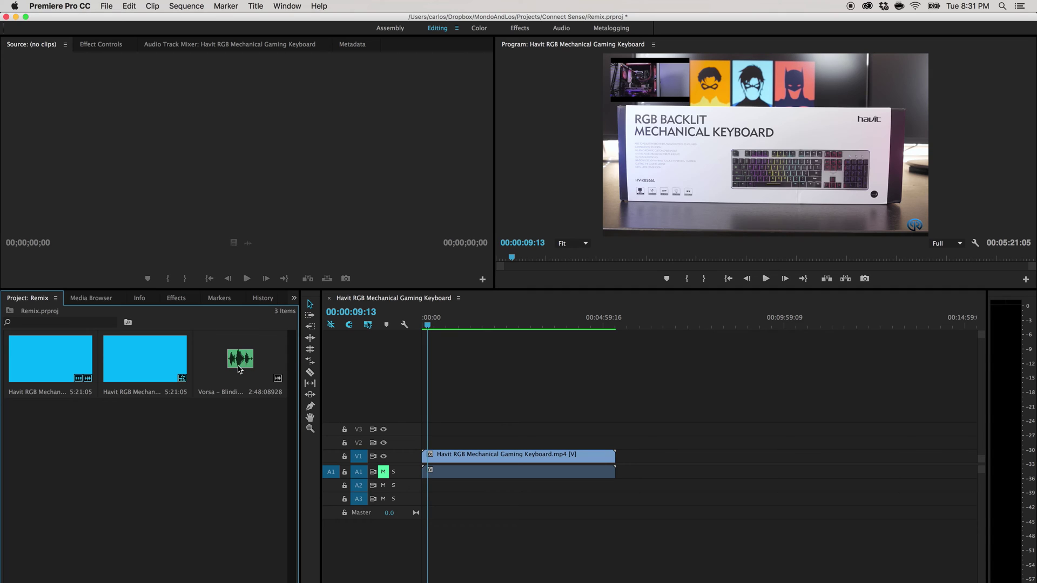
pyautogui.moveTo(457, 324); pyautogui.dragTo(430, 351)
pyautogui.moveTo(238, 361); pyautogui.dragTo(421, 491)
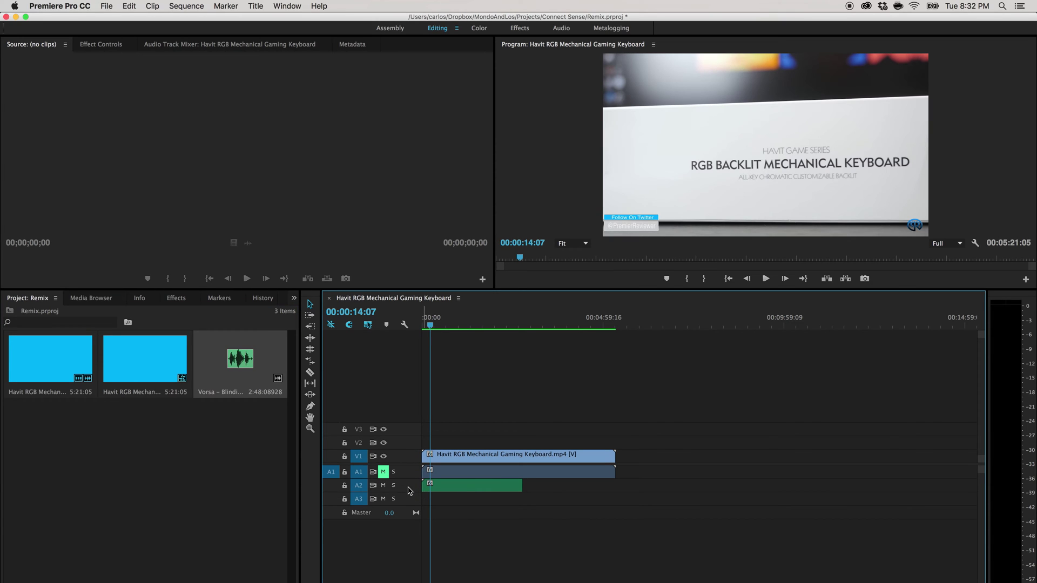
pyautogui.doubleClick(408, 487)
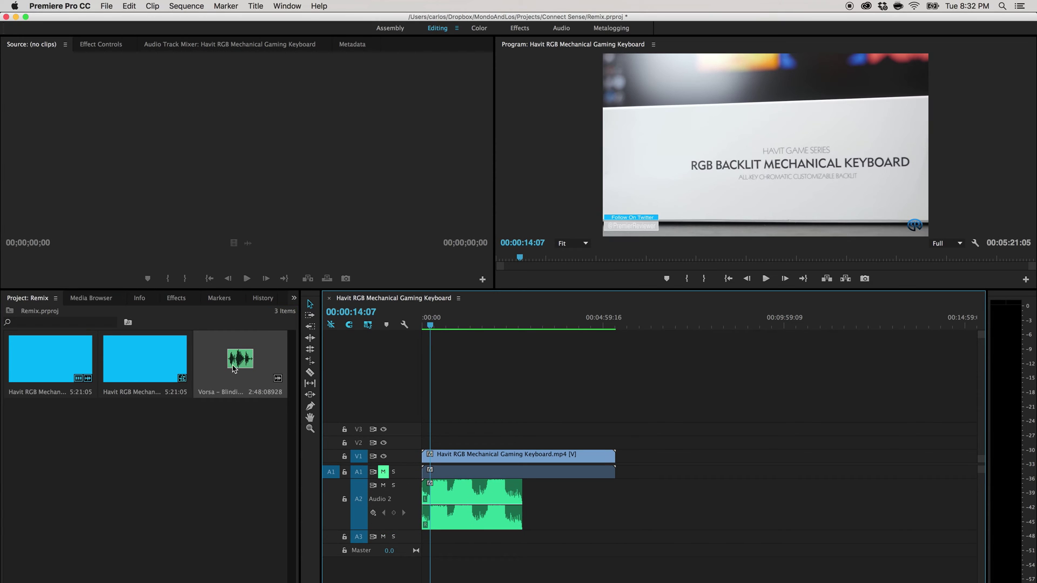
# Step: Add a second copy of the song after the first, then delete it, leaving one clip
pyautogui.moveTo(237, 373); pyautogui.dragTo(529, 491)
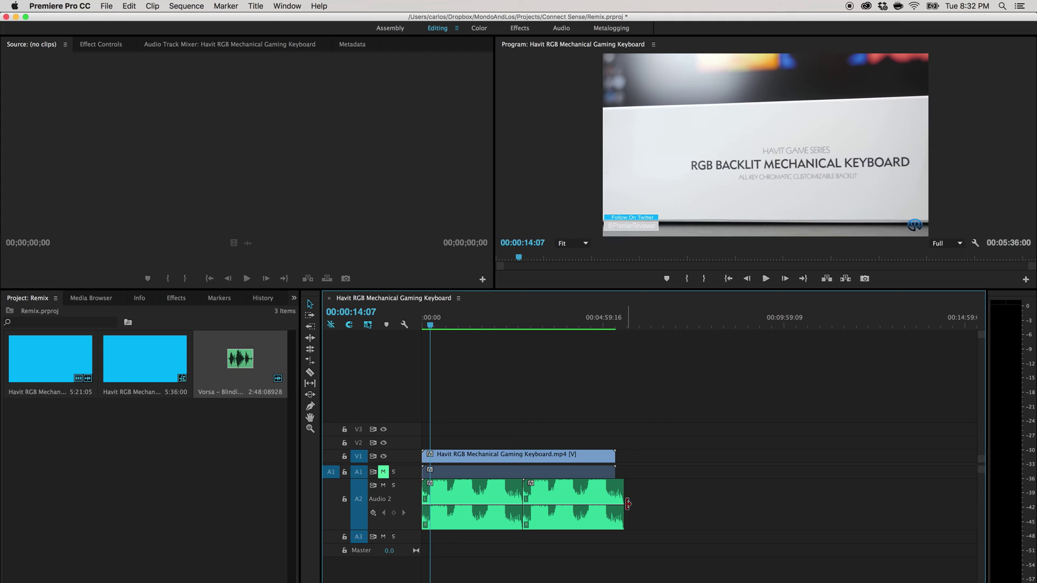
pyautogui.click(509, 492)
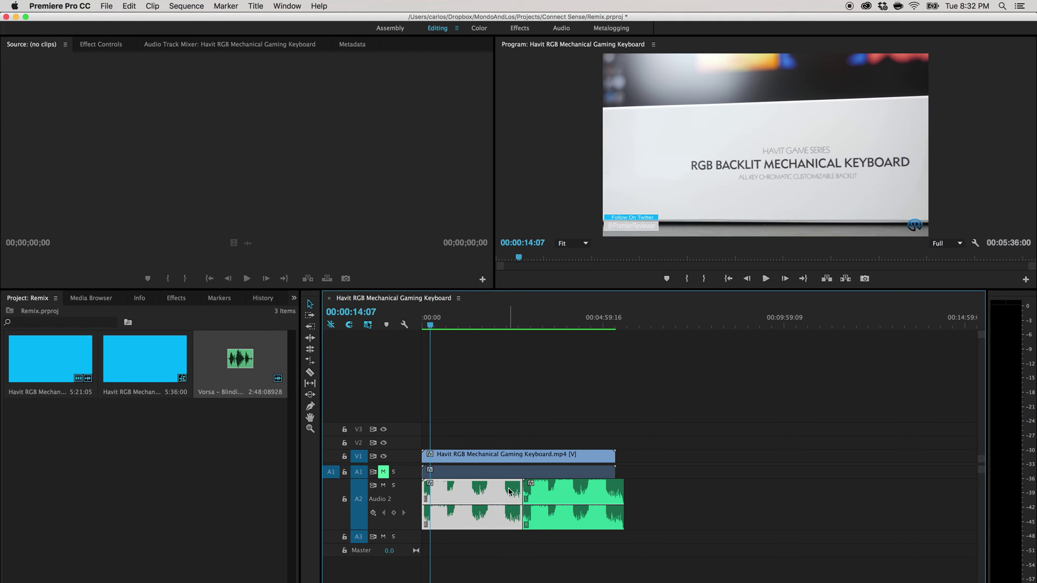
pyautogui.click(547, 499)
pyautogui.click(675, 513)
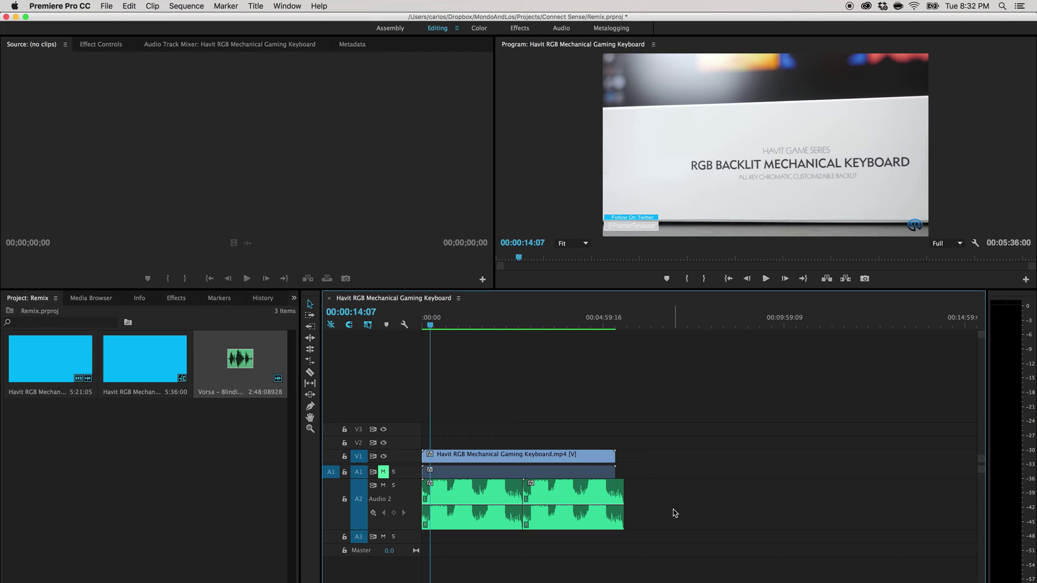
pyautogui.click(569, 524)
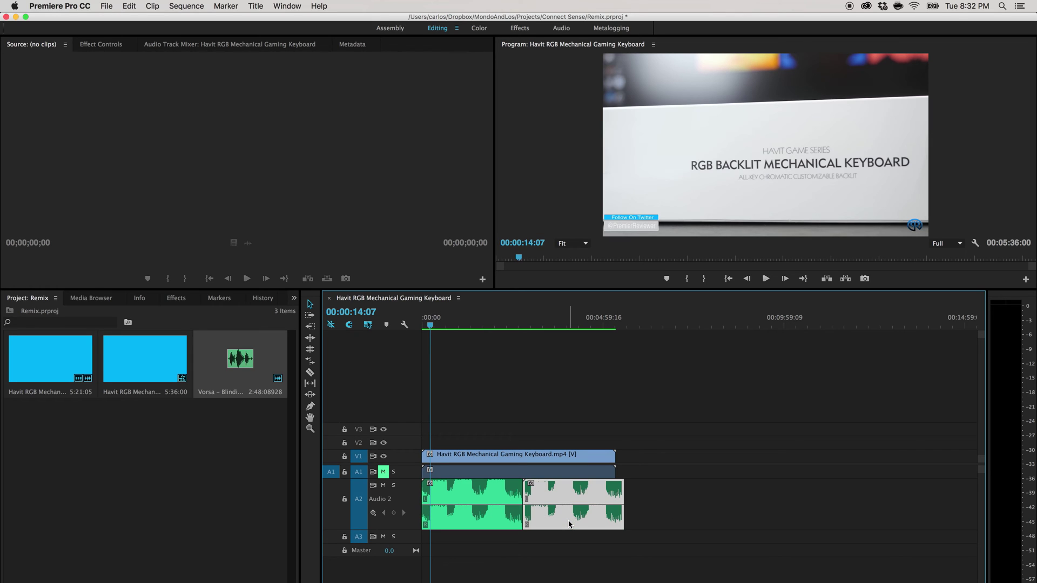
pyautogui.press('Delete')
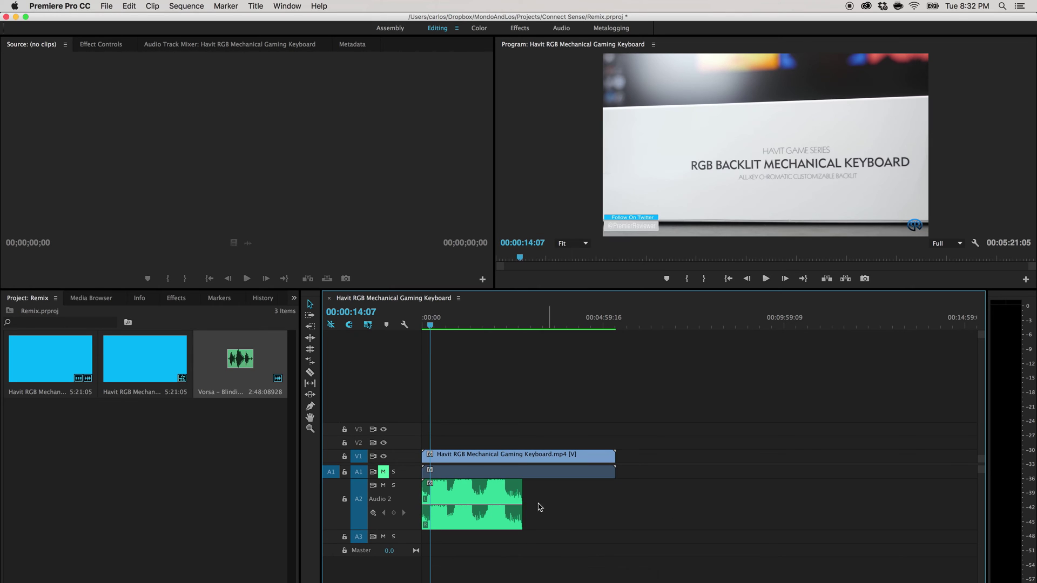
pyautogui.click(486, 494)
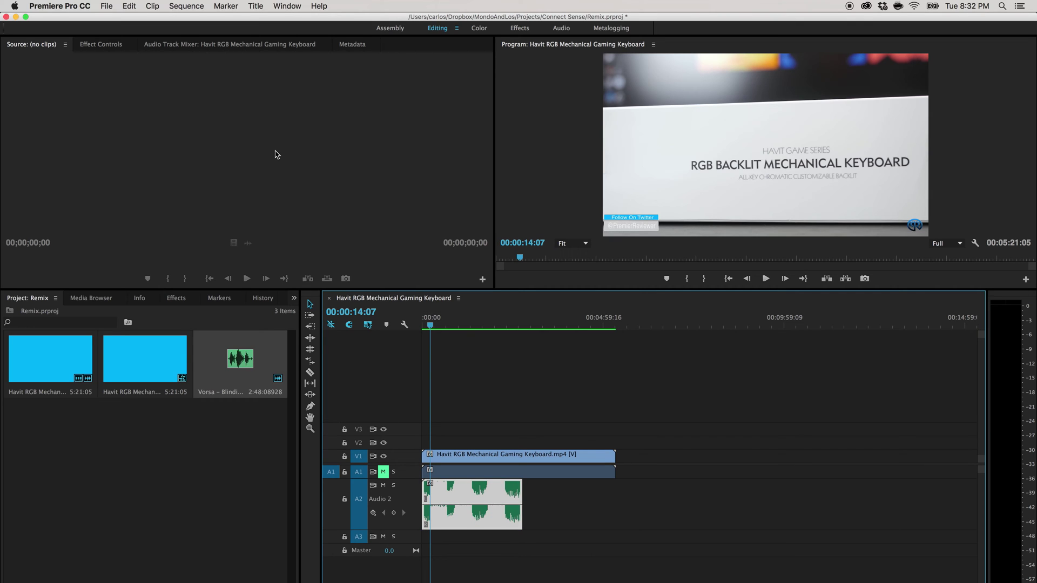
# Step: Send the entire sequence to Adobe Audition with Edit in Adobe Audition > Sequence
pyautogui.click(154, 4)
pyautogui.moveTo(133, 4)
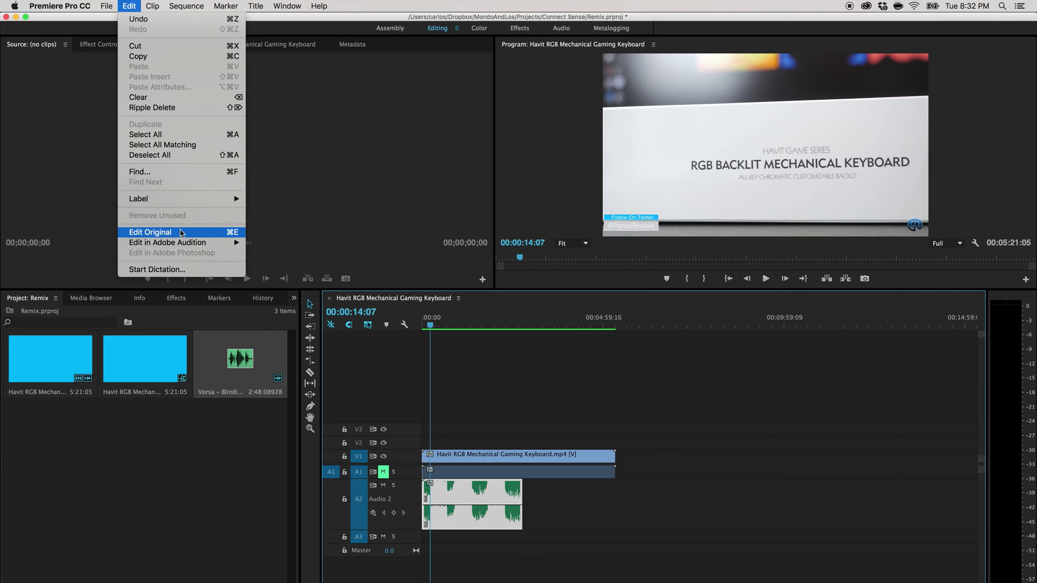
pyautogui.moveTo(182, 247)
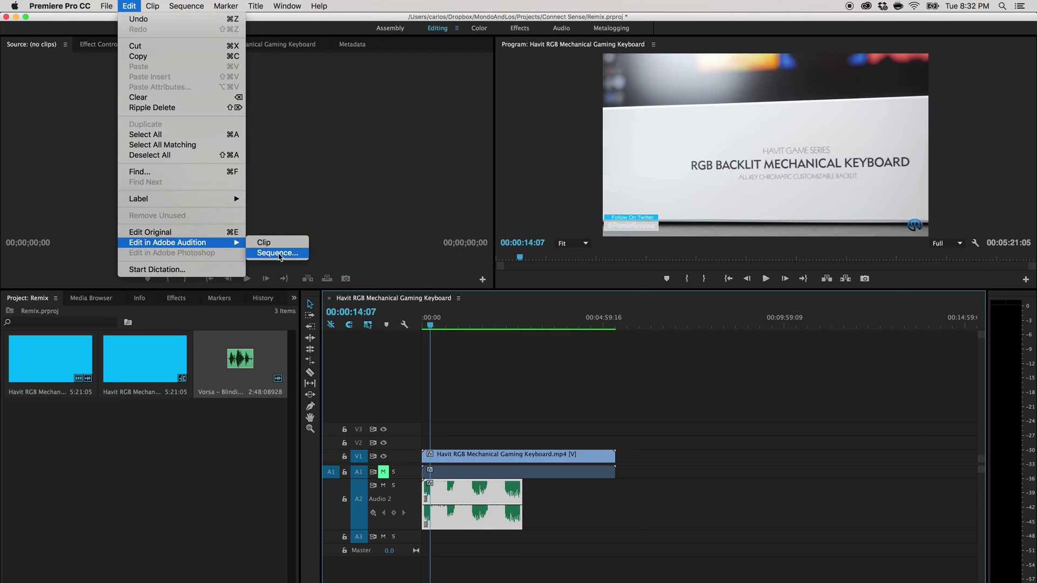
pyautogui.click(278, 254)
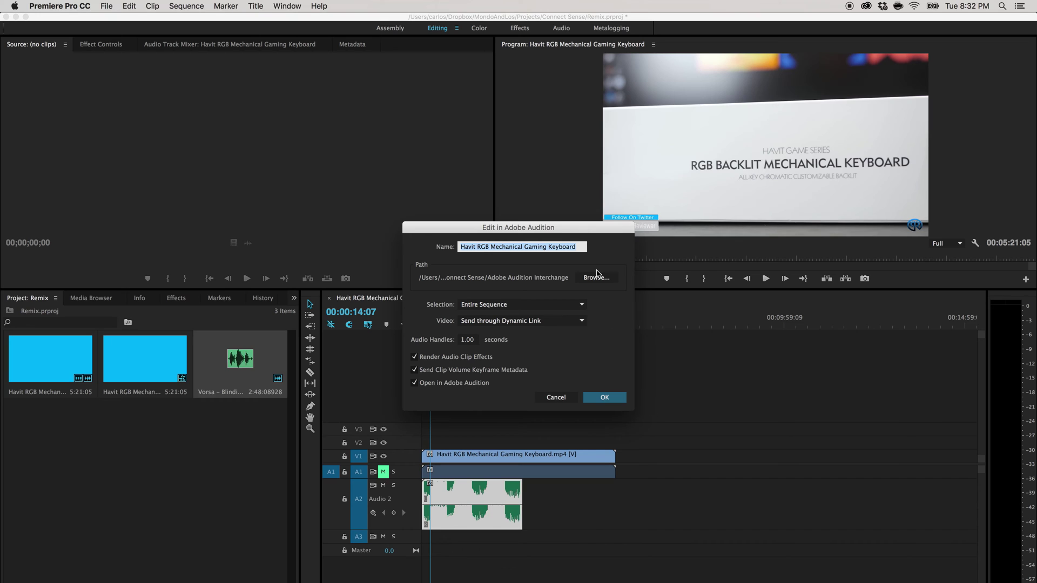
pyautogui.moveTo(564, 232); pyautogui.dragTo(403, 260)
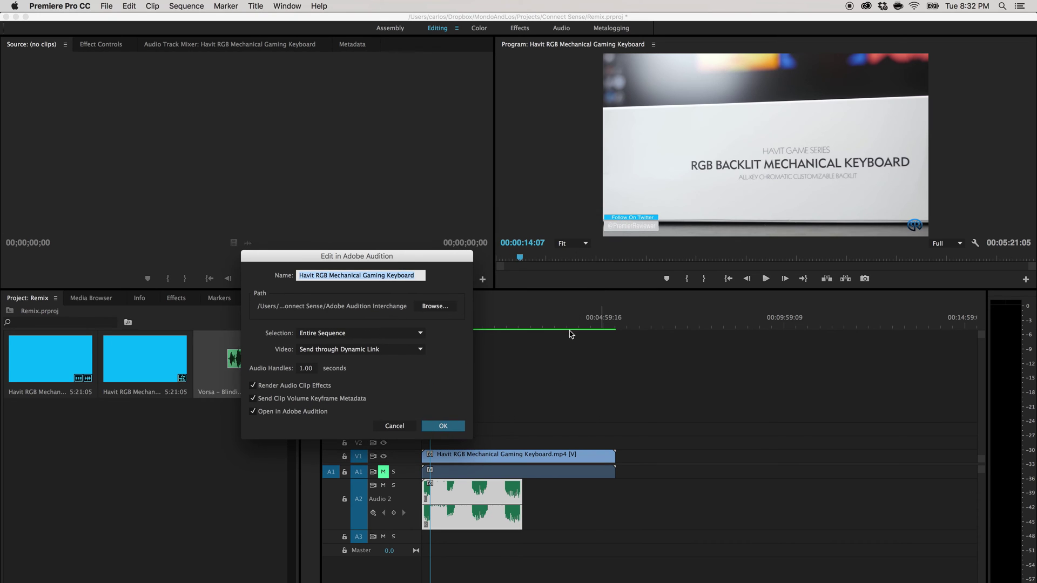
pyautogui.moveTo(330, 259); pyautogui.dragTo(473, 242)
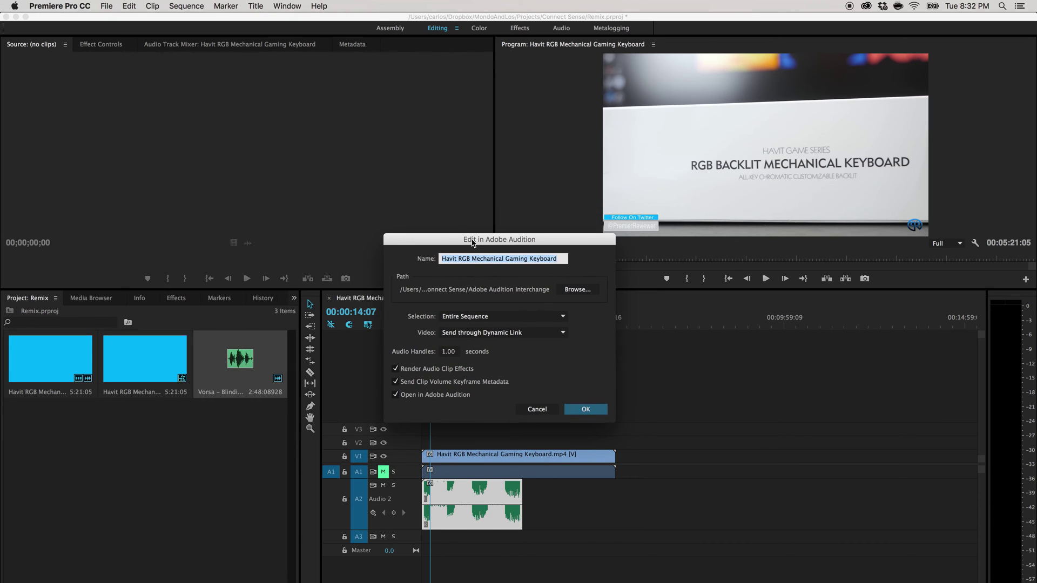
pyautogui.click(588, 410)
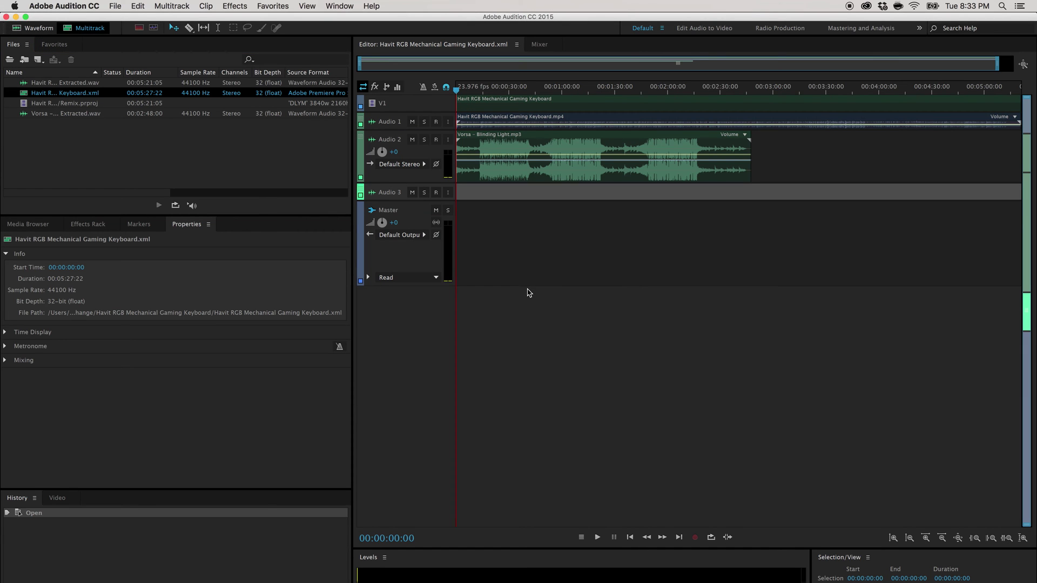
# Step: Mute Audio 1 with the video's own sound and select the Vorsa clip on Audio 2
pyautogui.click(591, 124)
pyautogui.click(412, 122)
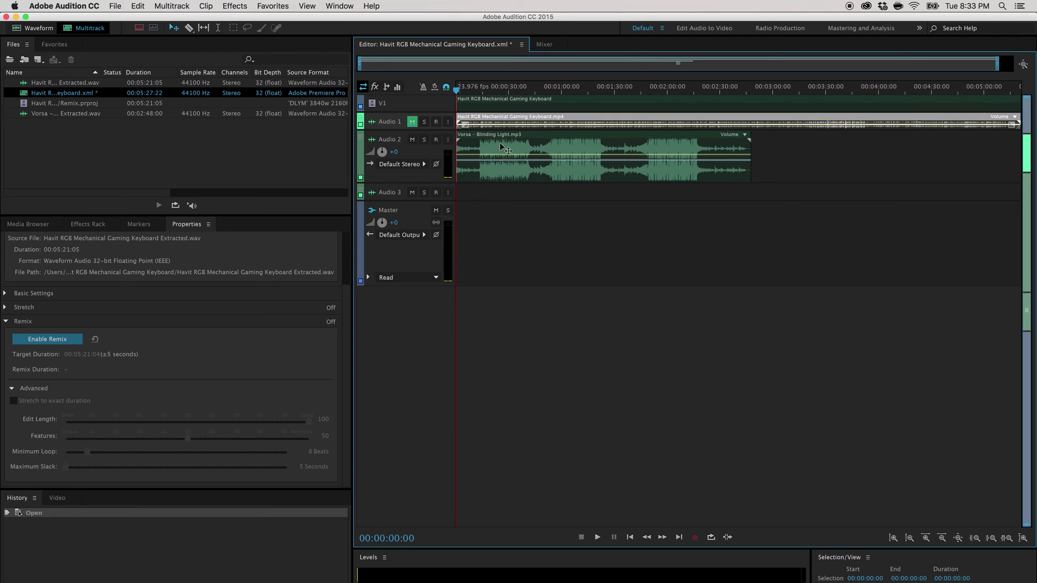
pyautogui.click(550, 141)
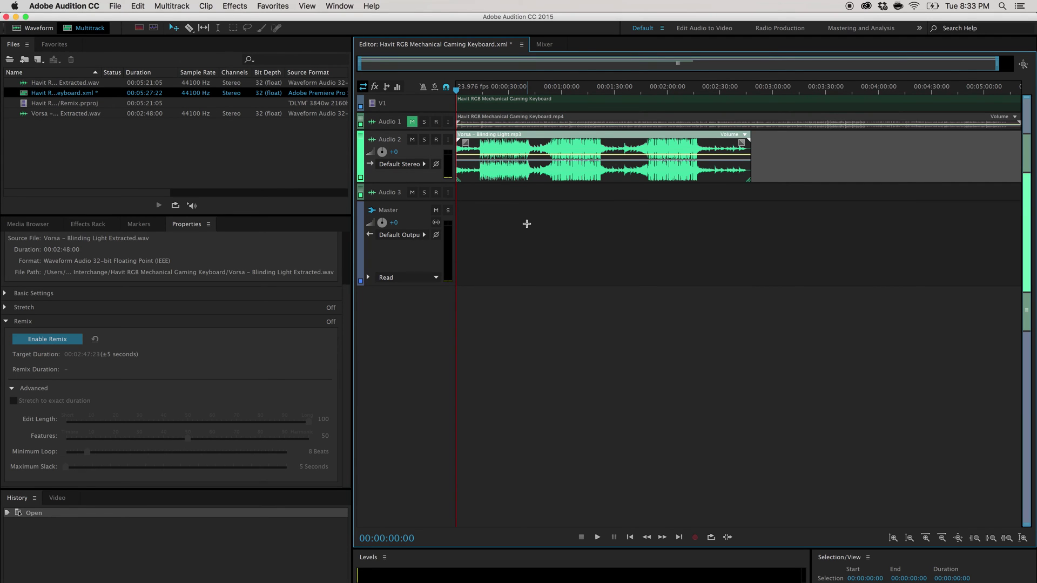
# Step: Enable Remix on the Vorsa – Blinding Light clip and let its analysis complete
pyautogui.click(201, 226)
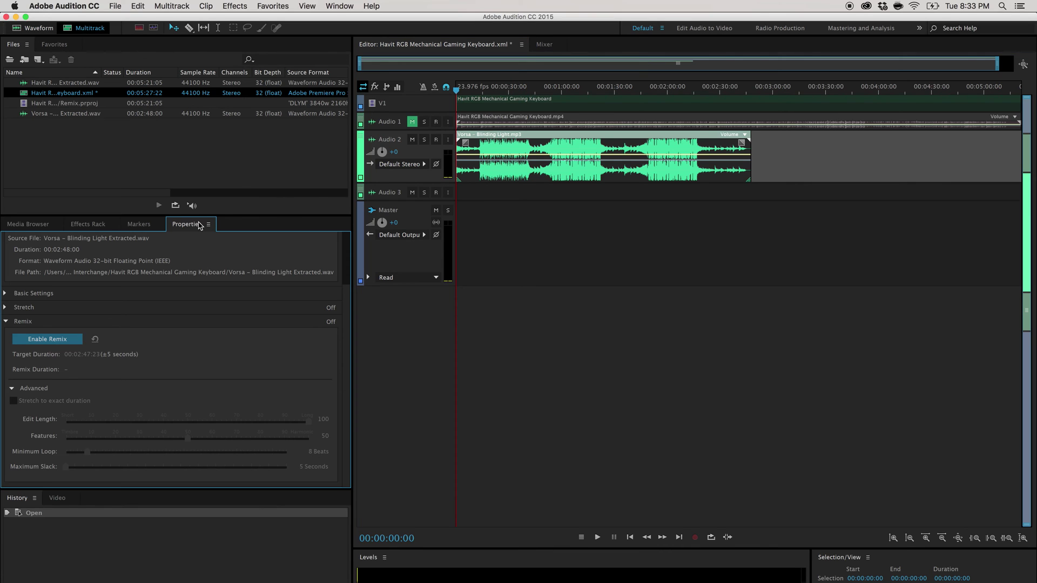
pyautogui.click(48, 339)
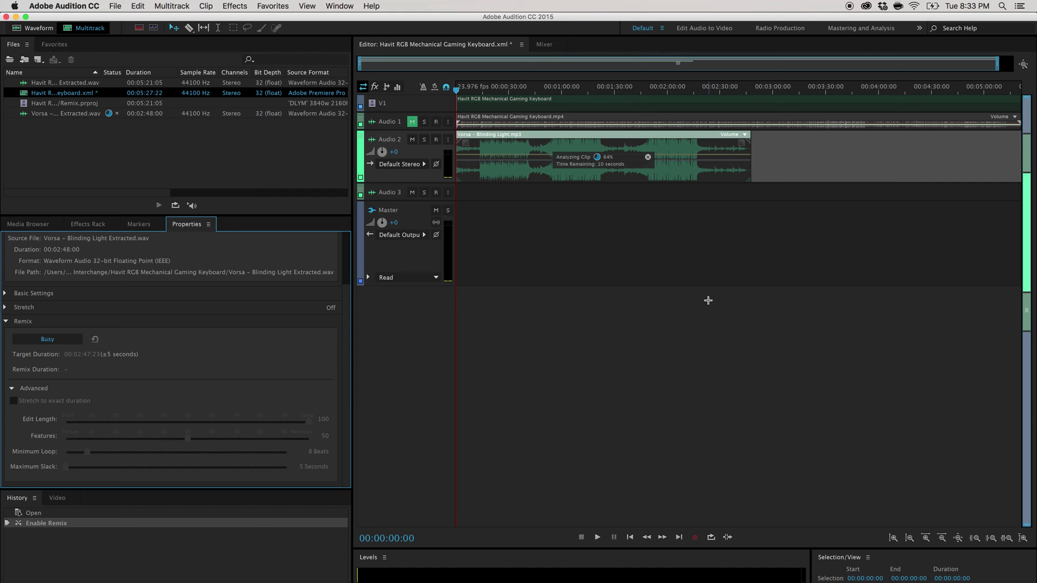
pyautogui.click(168, 4)
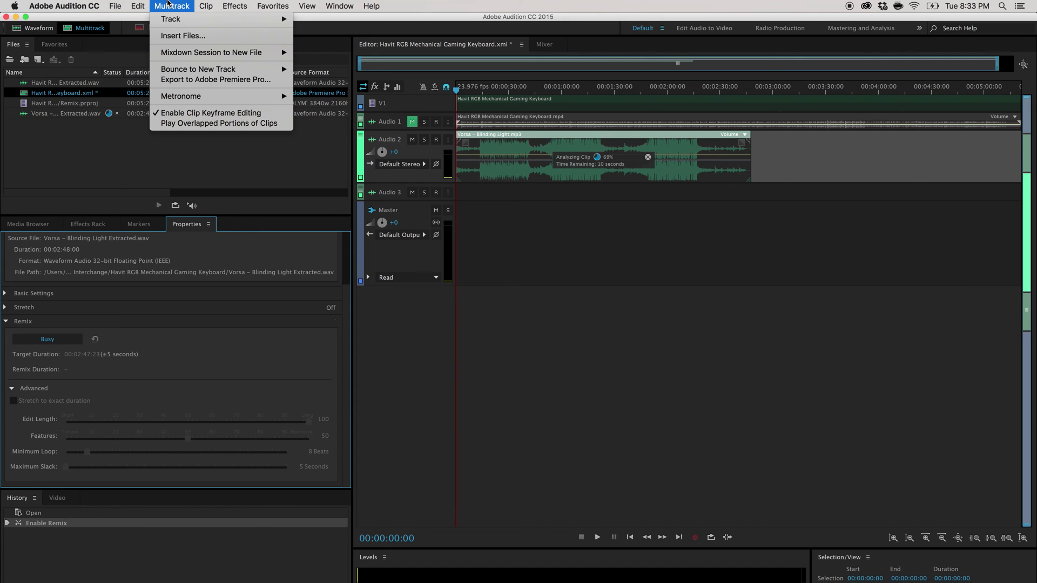
pyautogui.click(168, 4)
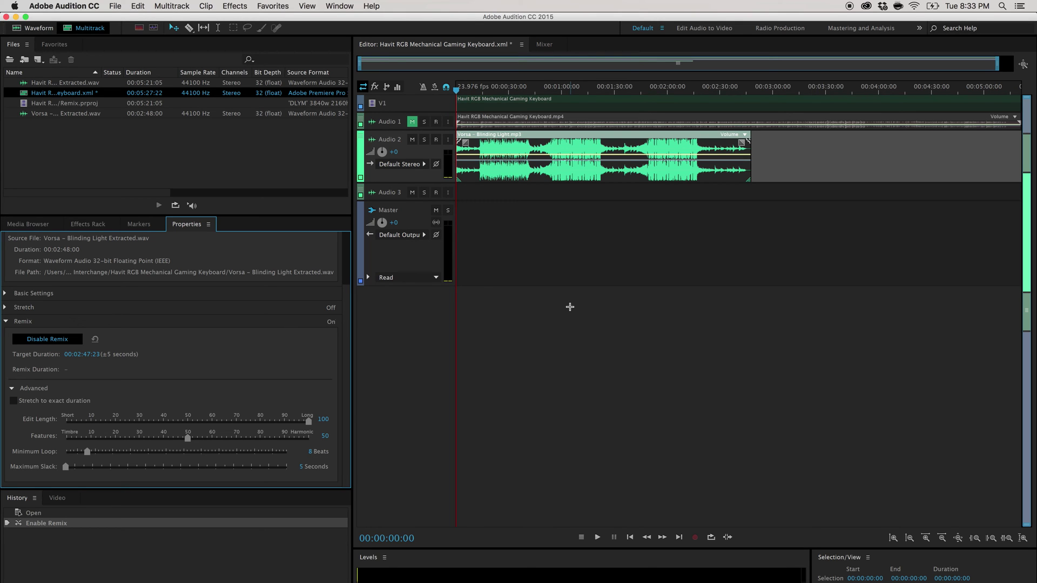
# Step: Set the song clip's Remix target duration to 00:05:27:11 to cover the full video
pyautogui.click(636, 175)
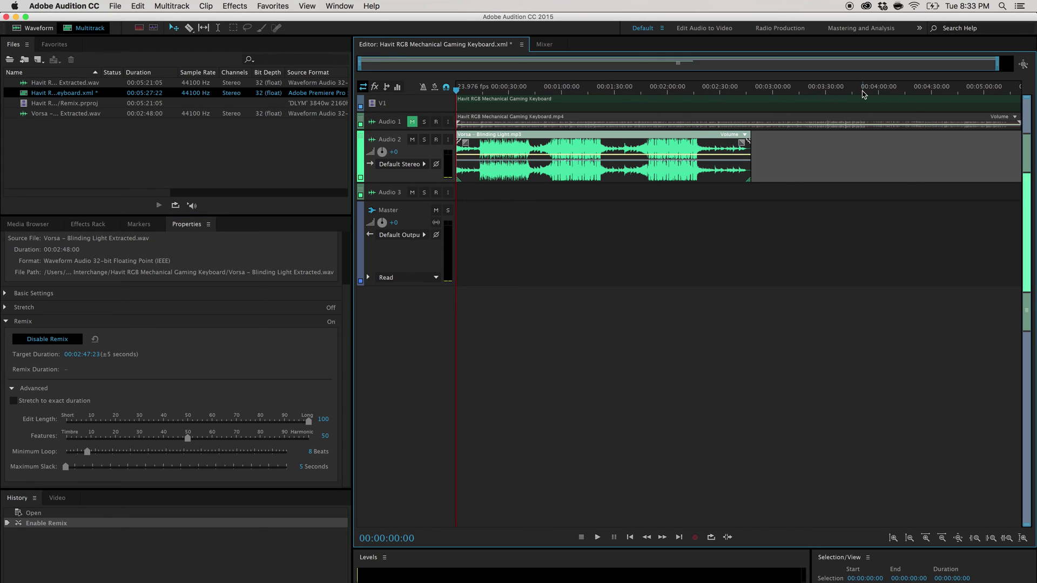
pyautogui.moveTo(998, 63); pyautogui.dragTo(1010, 90)
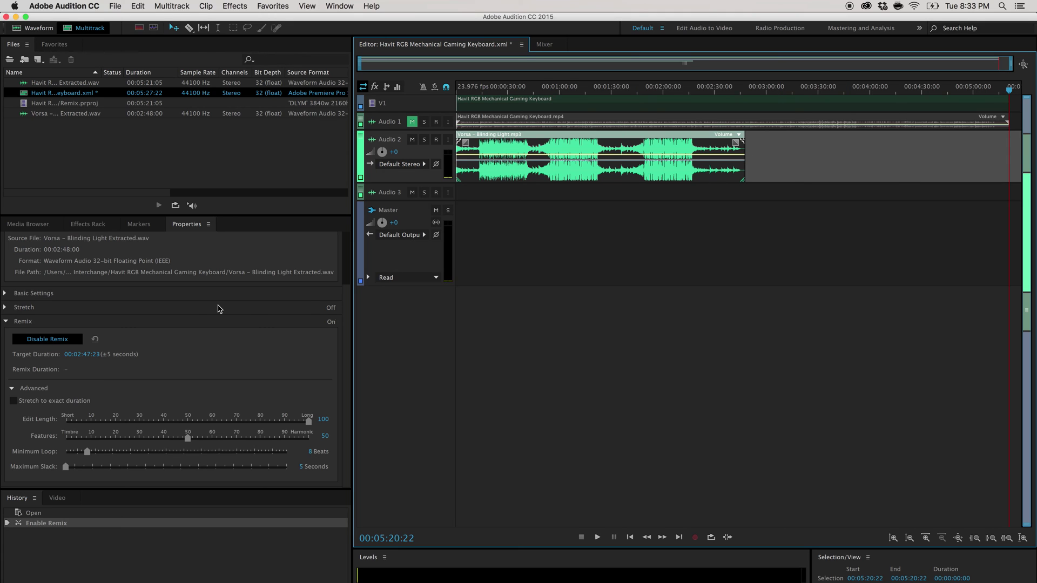
pyautogui.moveTo(87, 354); pyautogui.dragTo(893, 340)
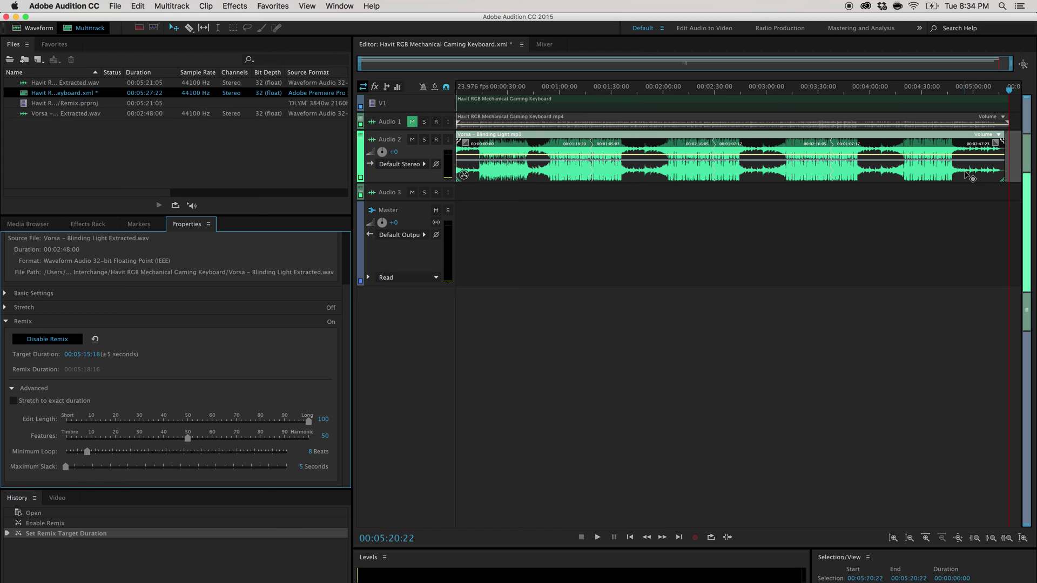
pyautogui.click(91, 355)
pyautogui.moveTo(90, 355); pyautogui.dragTo(158, 355)
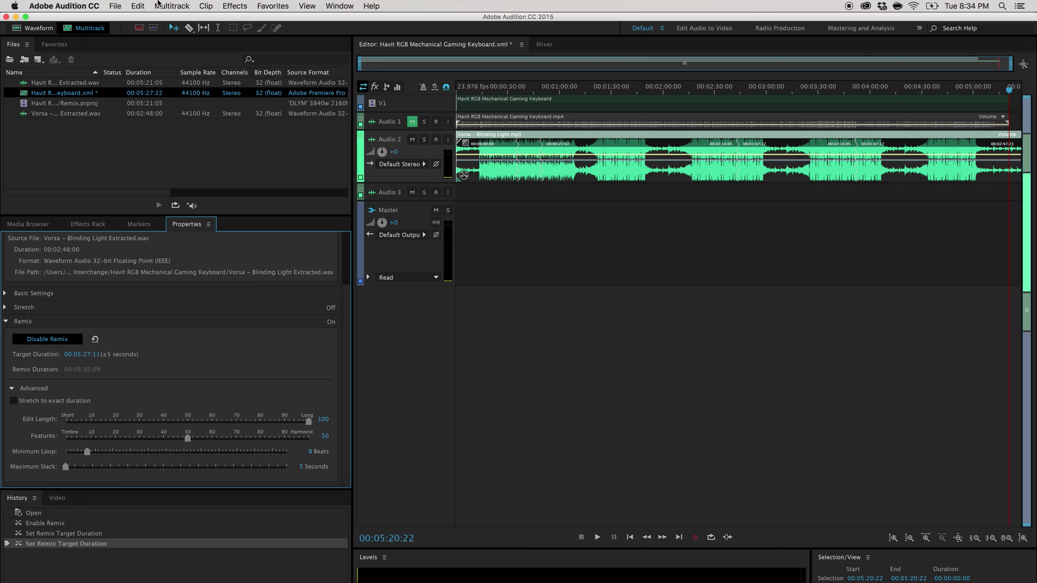
pyautogui.click(189, 5)
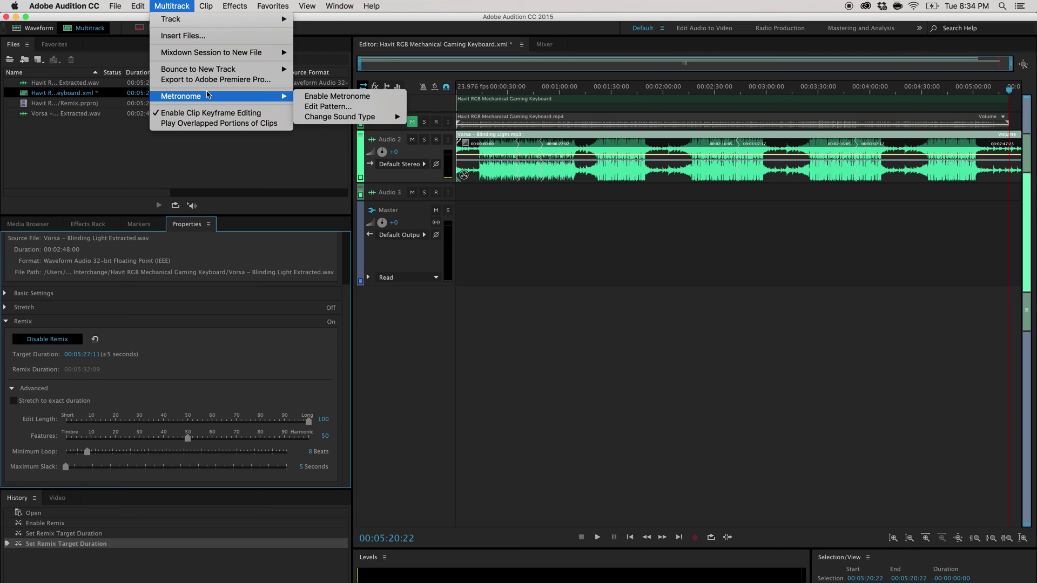
# Step: Export the session to Premiere Pro as a stereo mixdown file
pyautogui.click(207, 80)
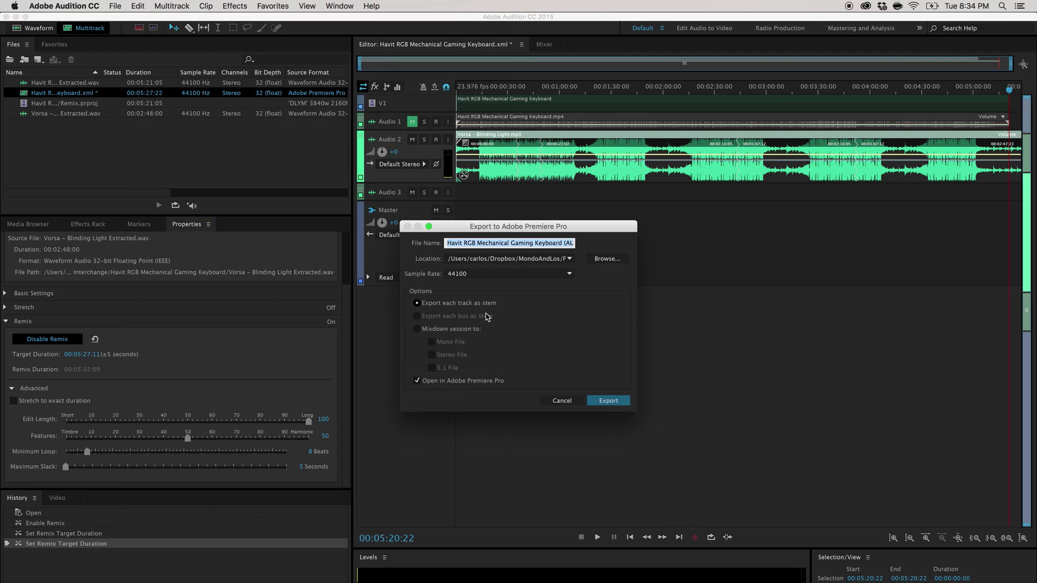
pyautogui.click(425, 331)
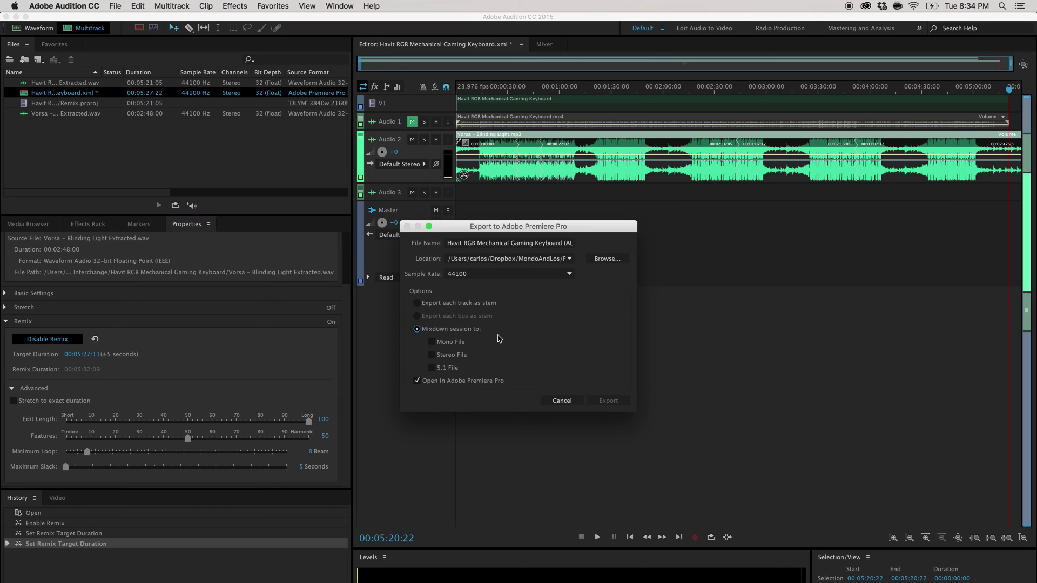
pyautogui.click(450, 356)
pyautogui.click(607, 401)
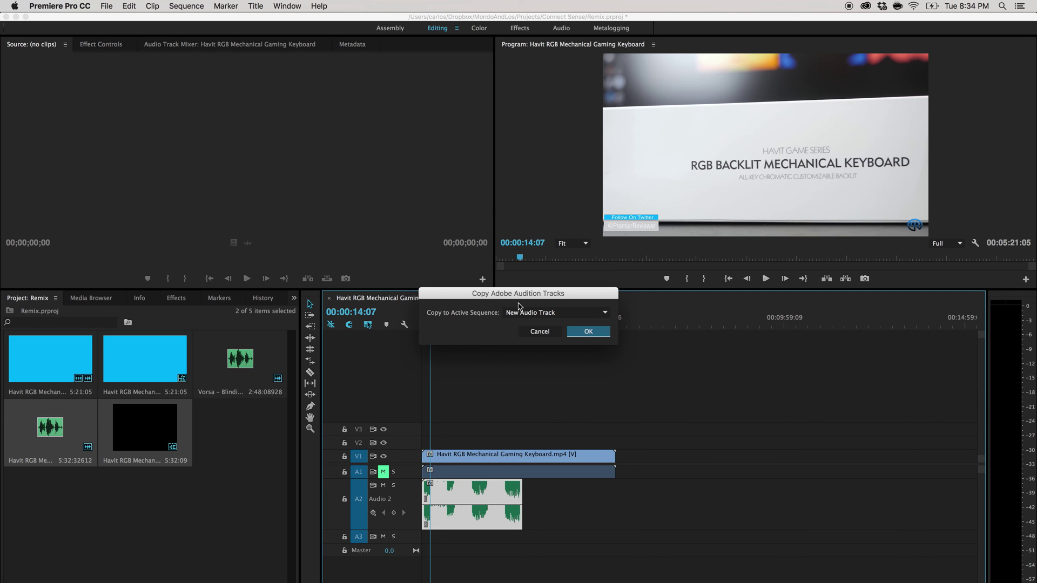
# Step: Bring the remix onto a new track, delete the short A2 clip, and move the remix into A2
pyautogui.click(552, 313)
pyautogui.click(554, 316)
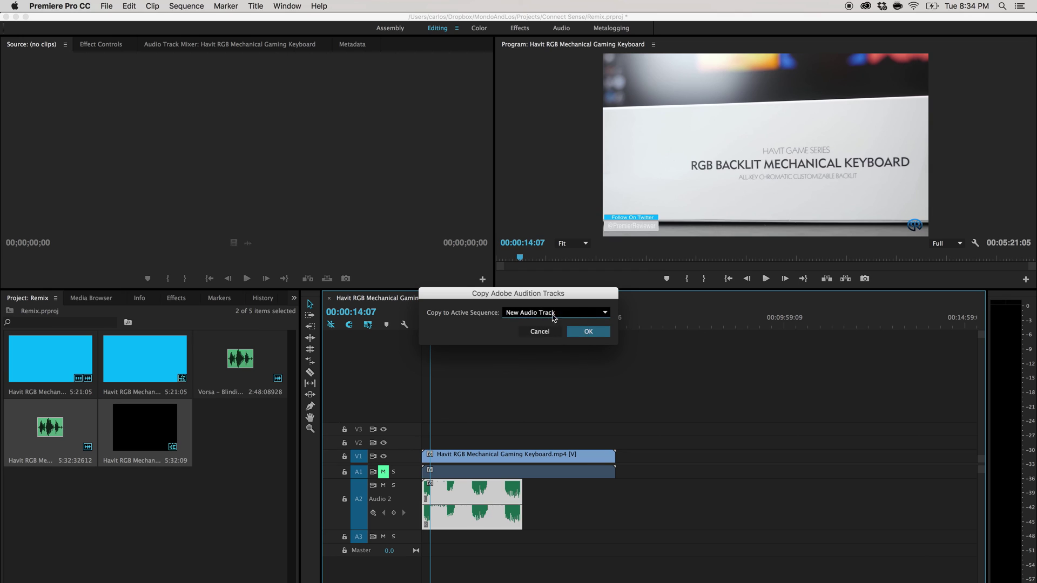
pyautogui.click(589, 331)
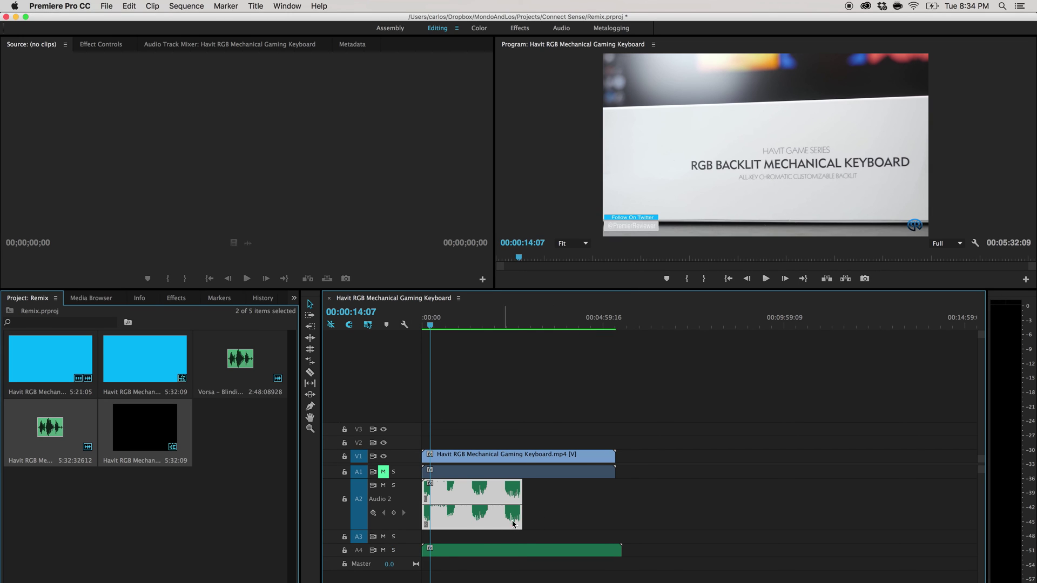
pyautogui.click(562, 520)
pyautogui.click(475, 513)
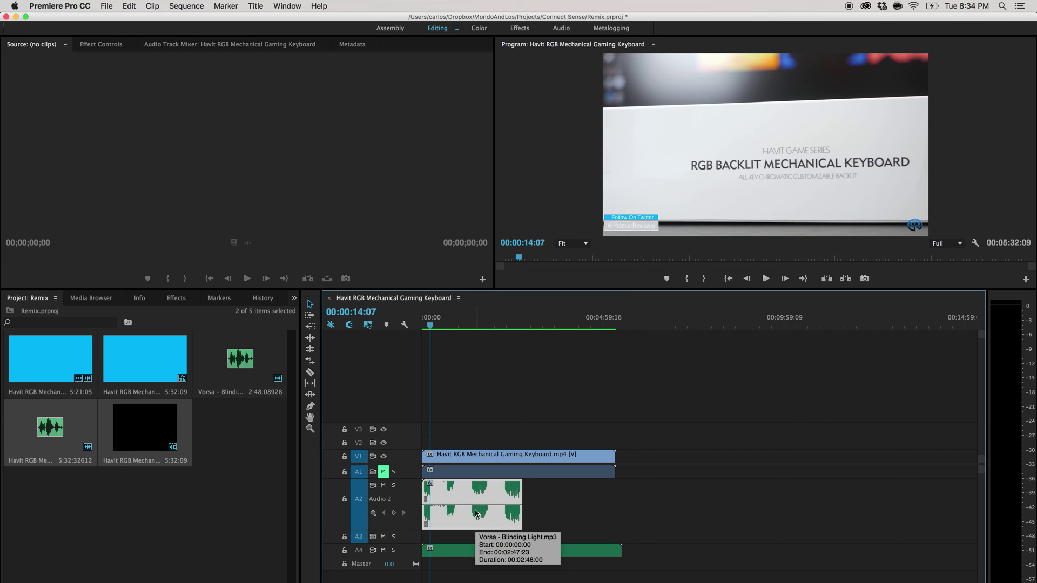
pyautogui.press('Delete')
pyautogui.moveTo(475, 550); pyautogui.dragTo(475, 496)
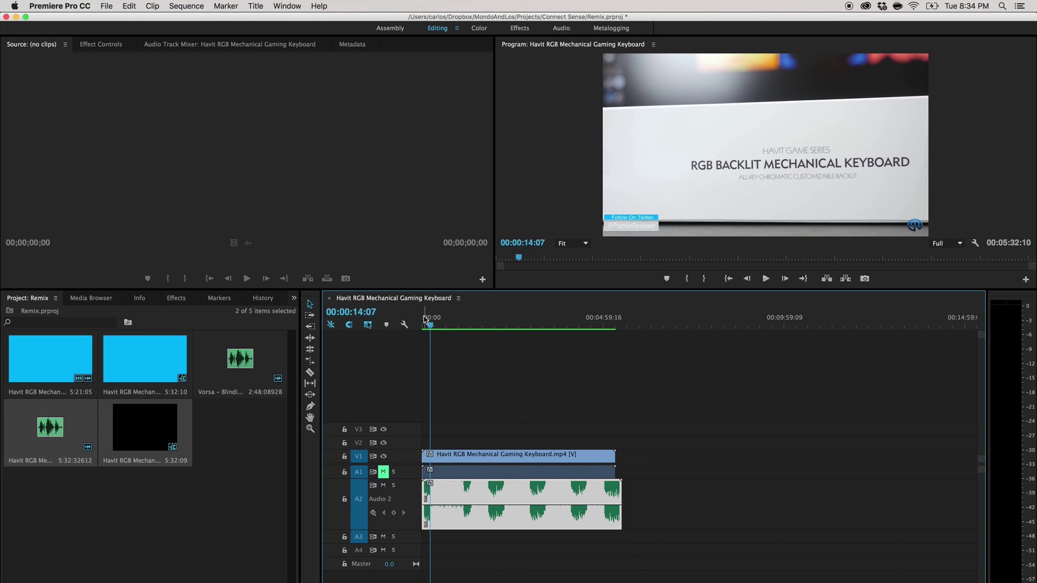
pyautogui.moveTo(430, 326); pyautogui.dragTo(477, 326)
# Step: Mute track A2, then scrub through the sequence and its opening seconds to preview
pyautogui.click(383, 485)
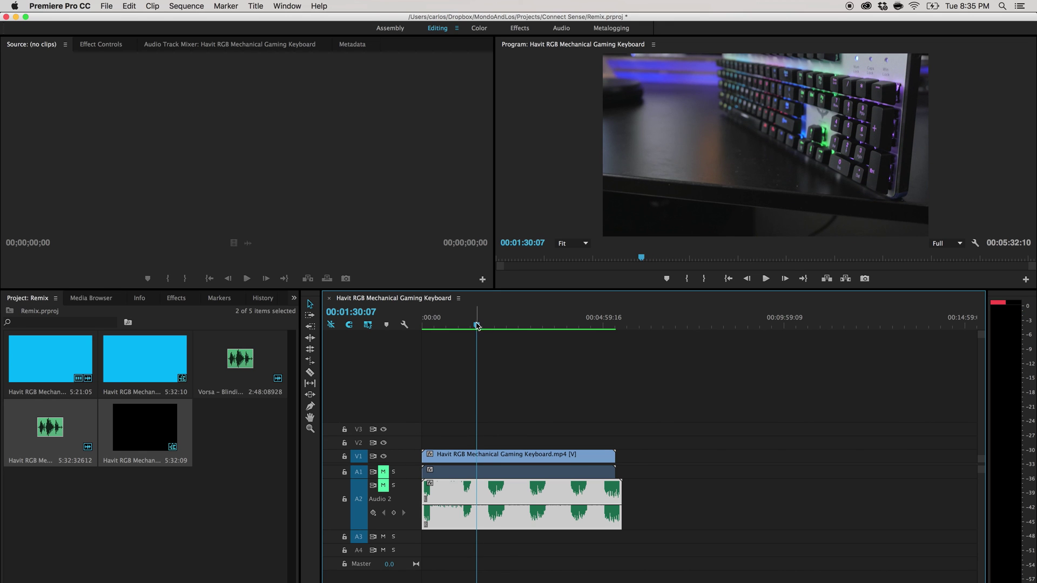
pyautogui.moveTo(476, 325); pyautogui.dragTo(544, 326)
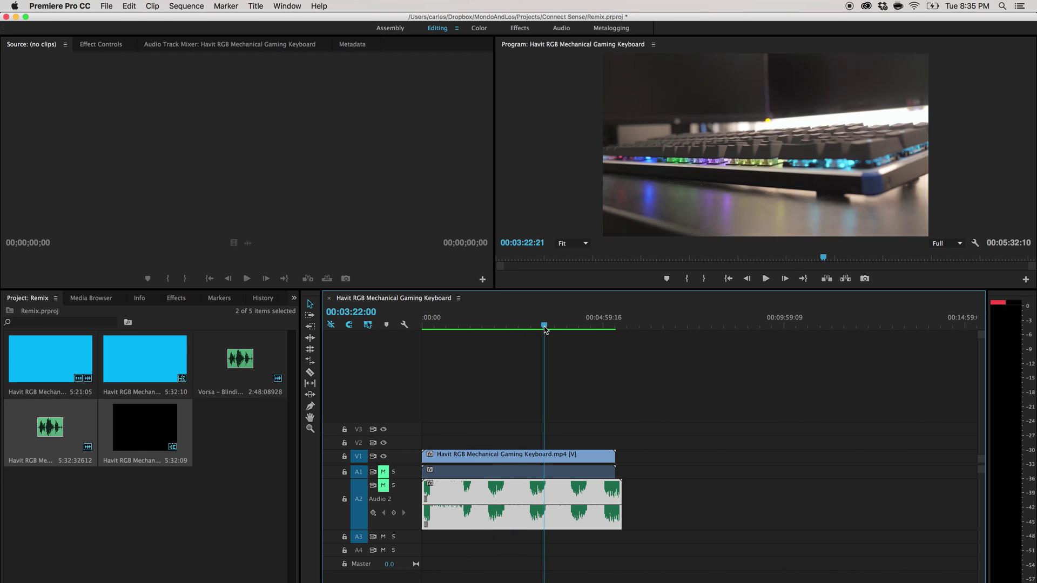
pyautogui.press('Home')
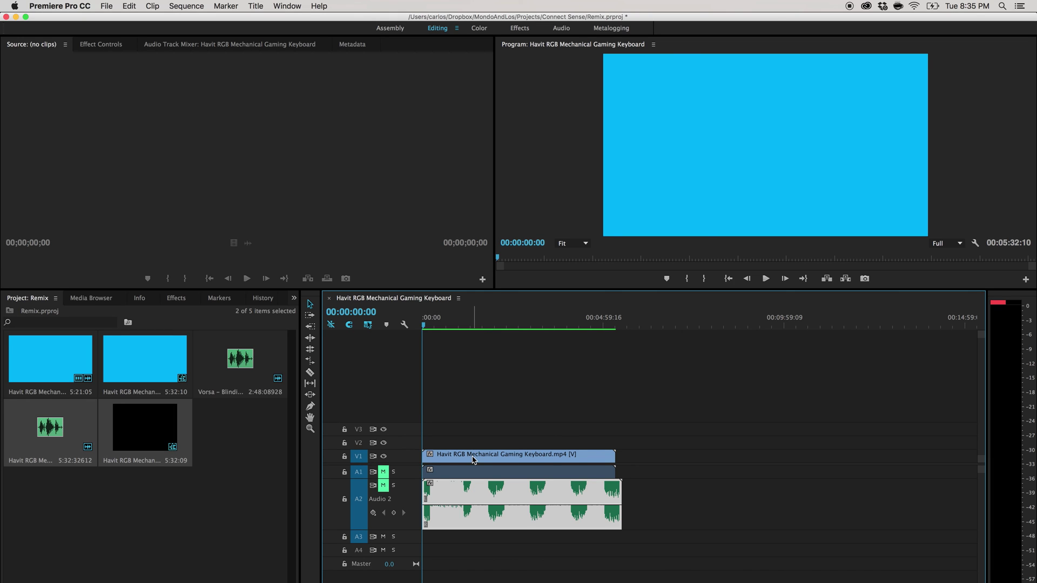
pyautogui.moveTo(425, 327); pyautogui.dragTo(430, 323)
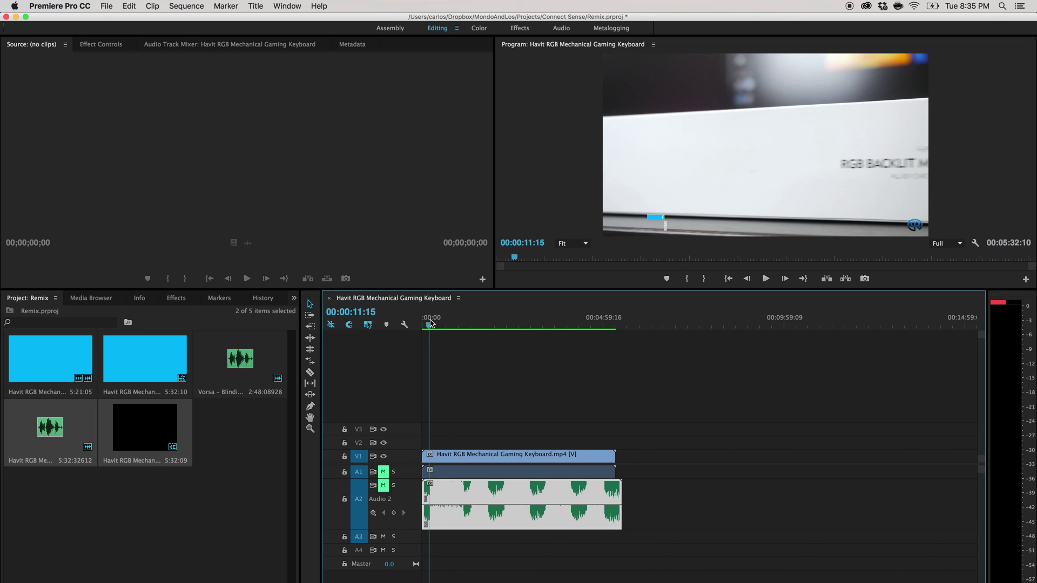